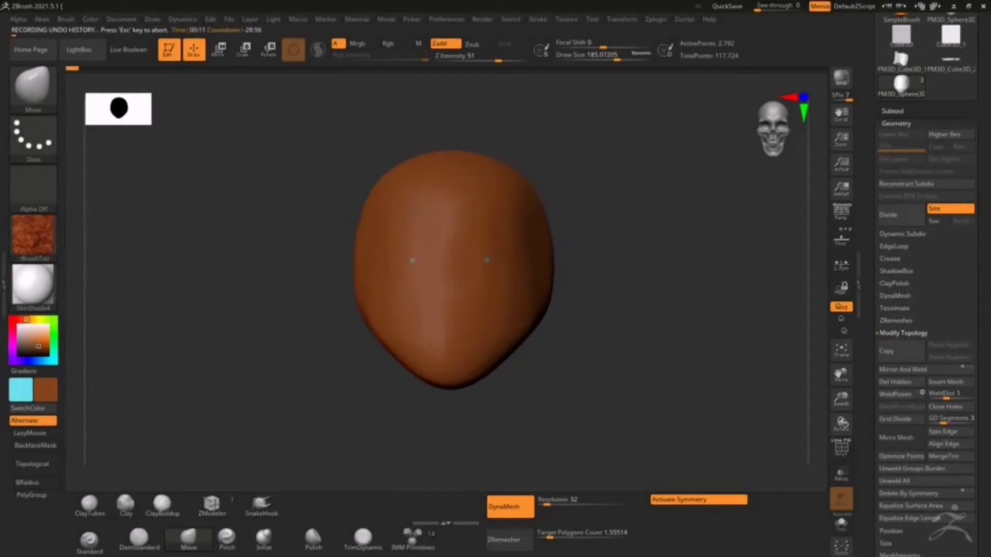
- From a side view, pull the back of the skull and neck inward, then face forward
mouse_move(426, 212)
left_mouse_down()
mouse_move(372, 223)
mouse_move(344, 213)
mouse_move(339, 230)
left_mouse_up()
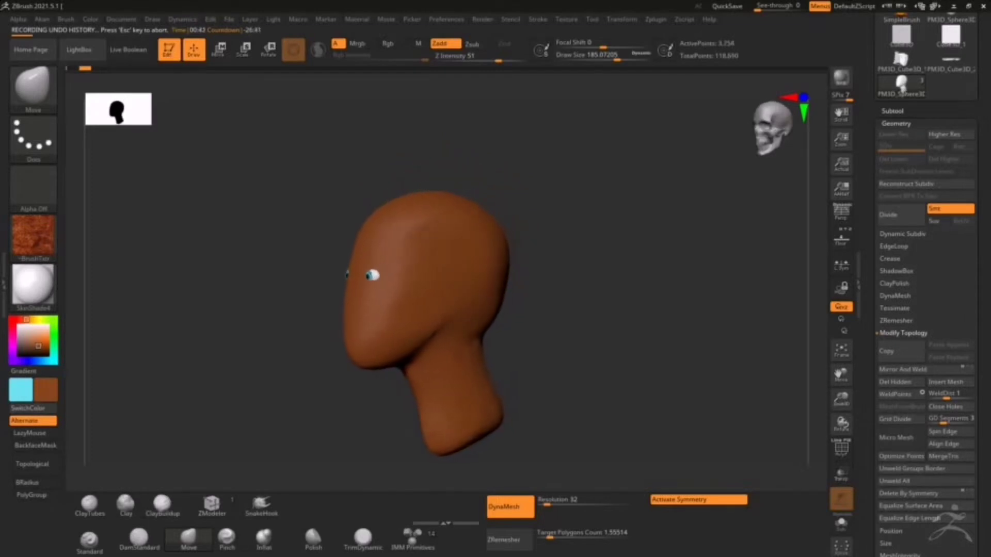
left_click_drag(347, 274, 339, 272)
left_click_drag(338, 231, 361, 230)
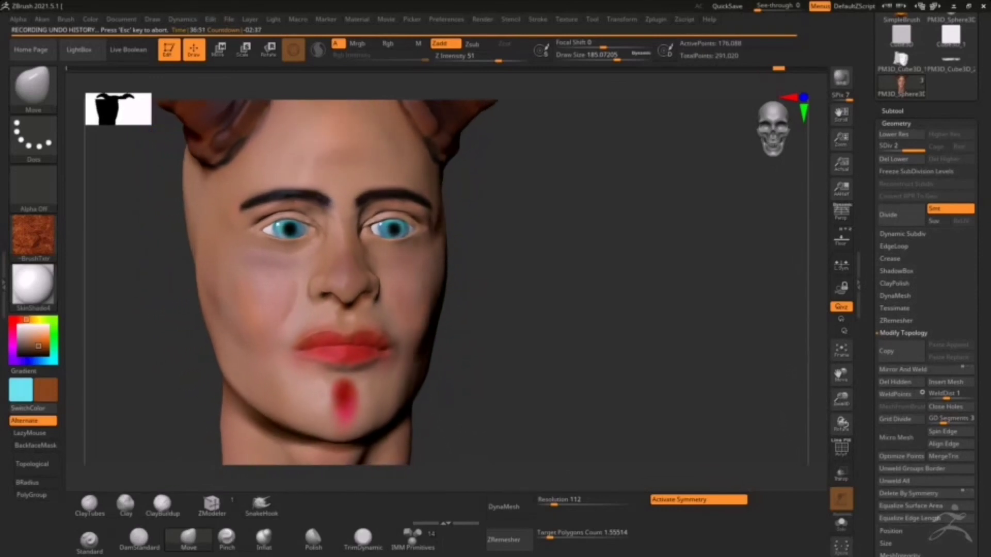
- Rotate the head so the blue-eyed, red-lipped face is seen front-on
left_click_drag(671, 284, 594, 283)
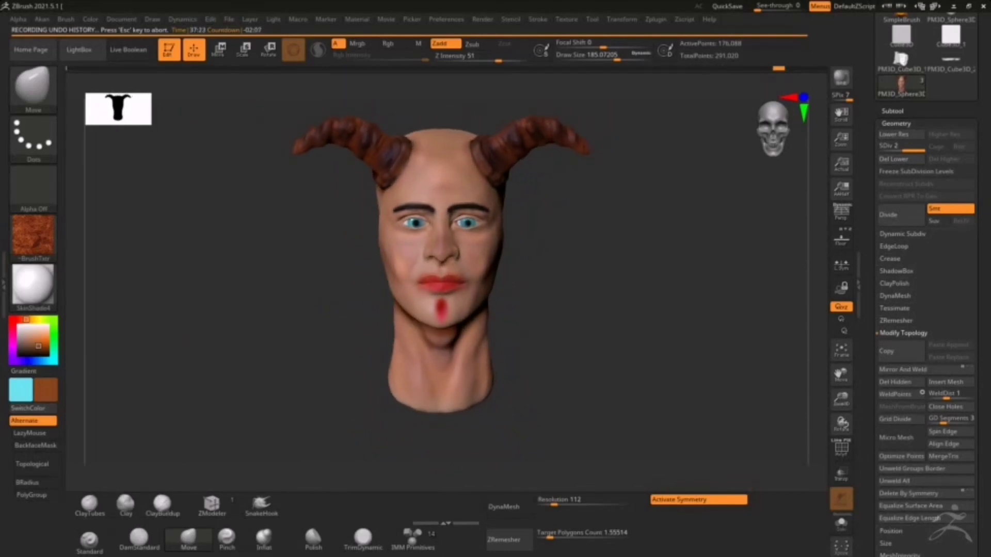
left_click_drag(594, 284, 568, 284)
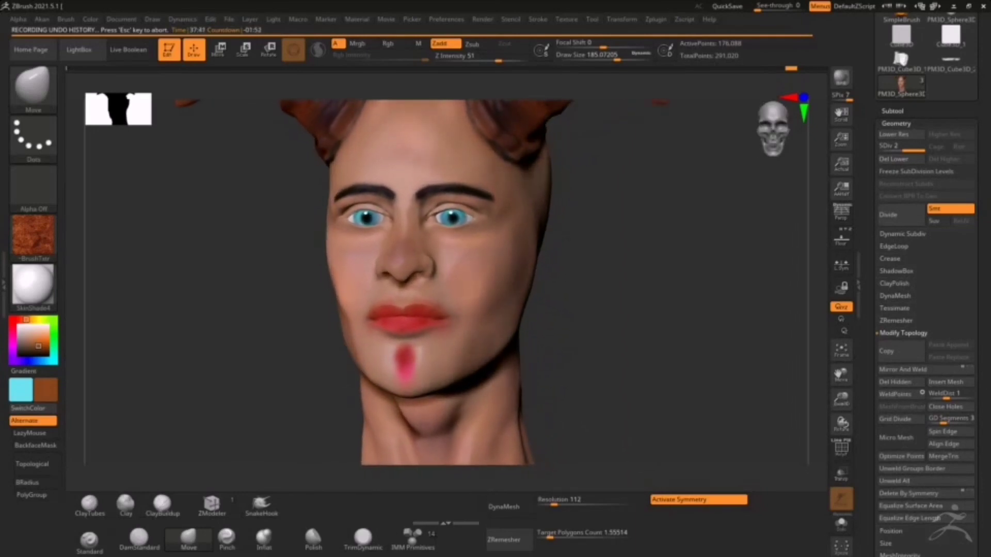
left_click_drag(567, 284, 537, 285)
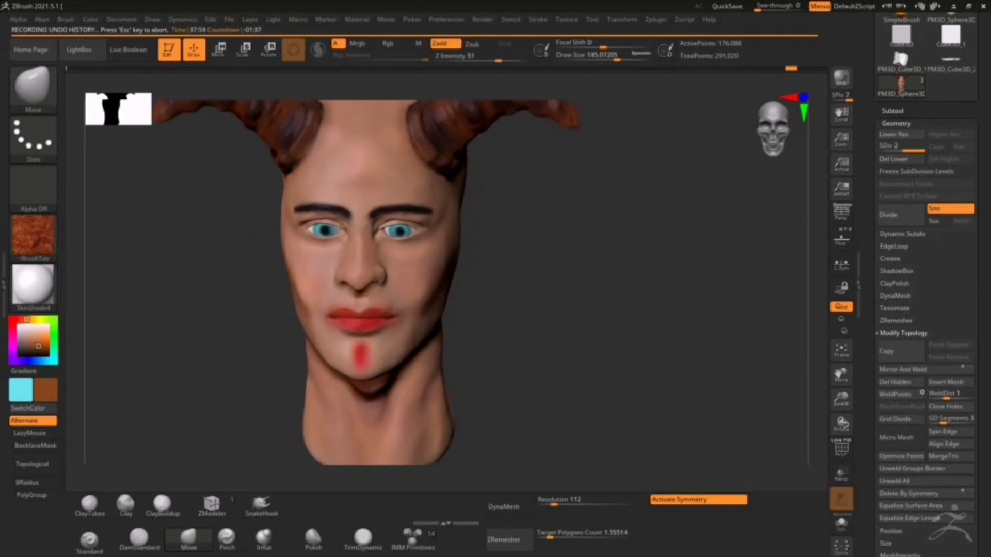